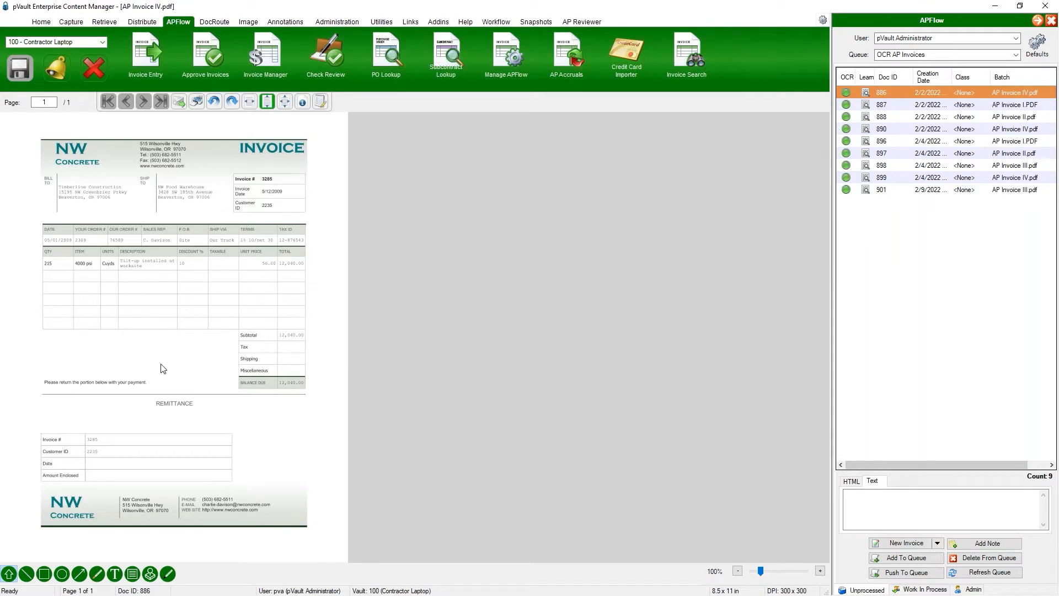
# Step: Open document 886 for invoice entry and check its extracted vendor, invoice date and invoice total
pyautogui.scroll(1, 362, 276)
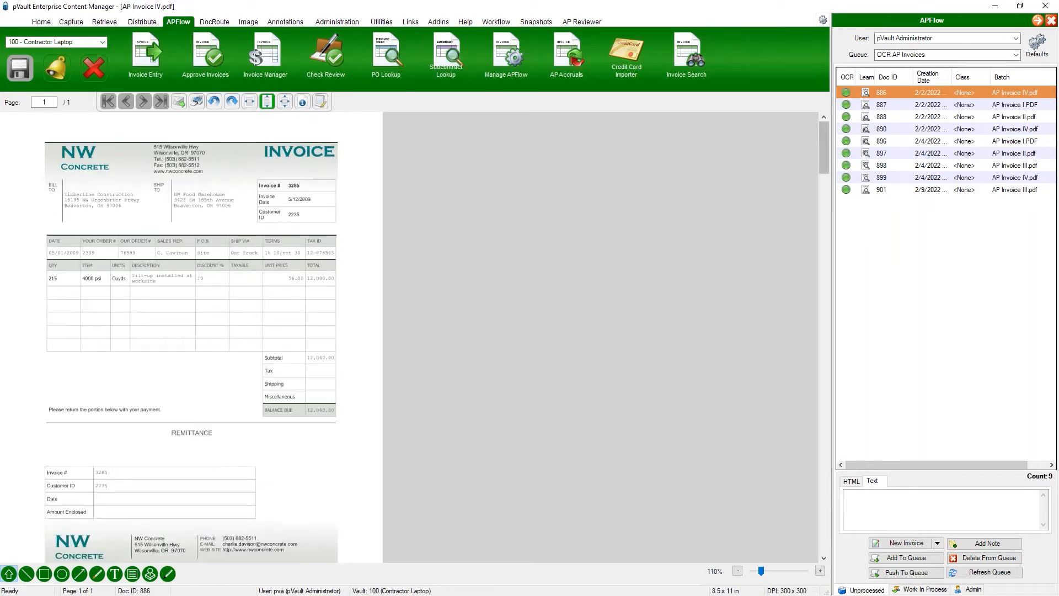
pyautogui.doubleClick(892, 87)
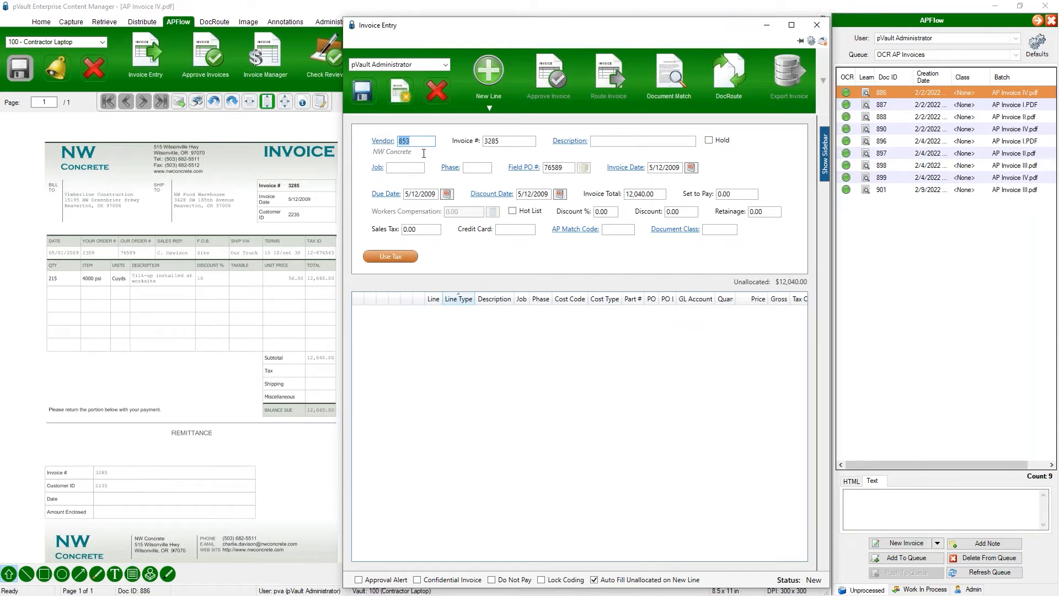
pyautogui.press('Tab')
pyautogui.click(659, 168)
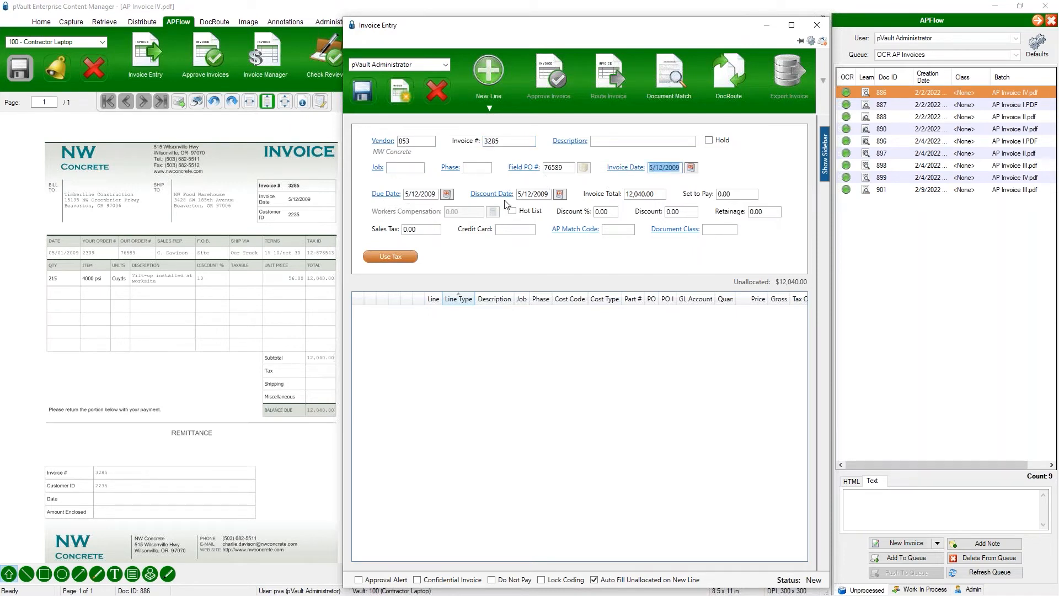
pyautogui.press('Tab')
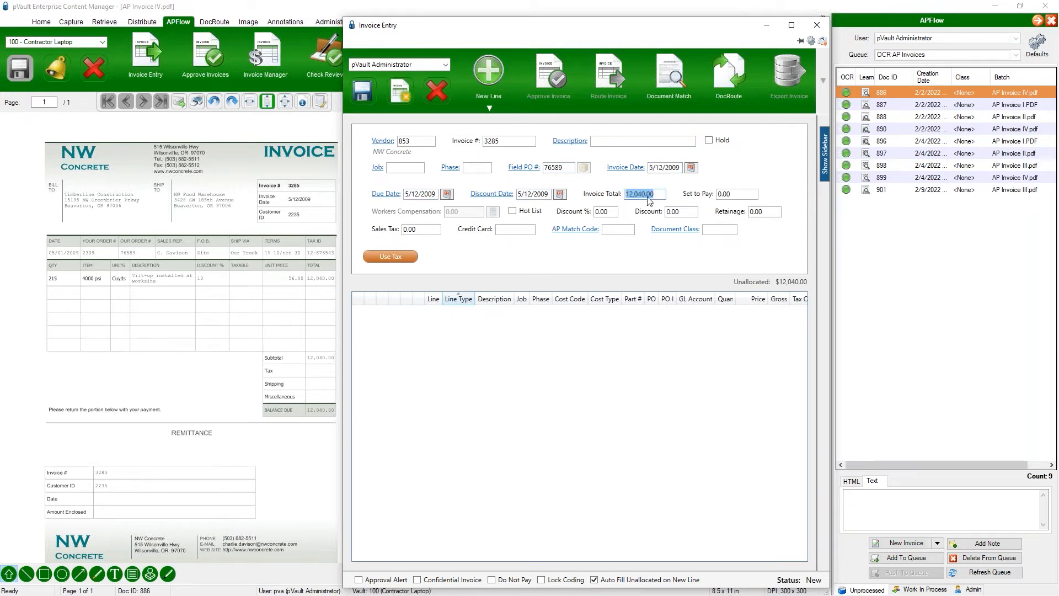
# Step: Examine the field PO number and the available new line types, and close the invoice entry without saving
pyautogui.doubleClick(568, 170)
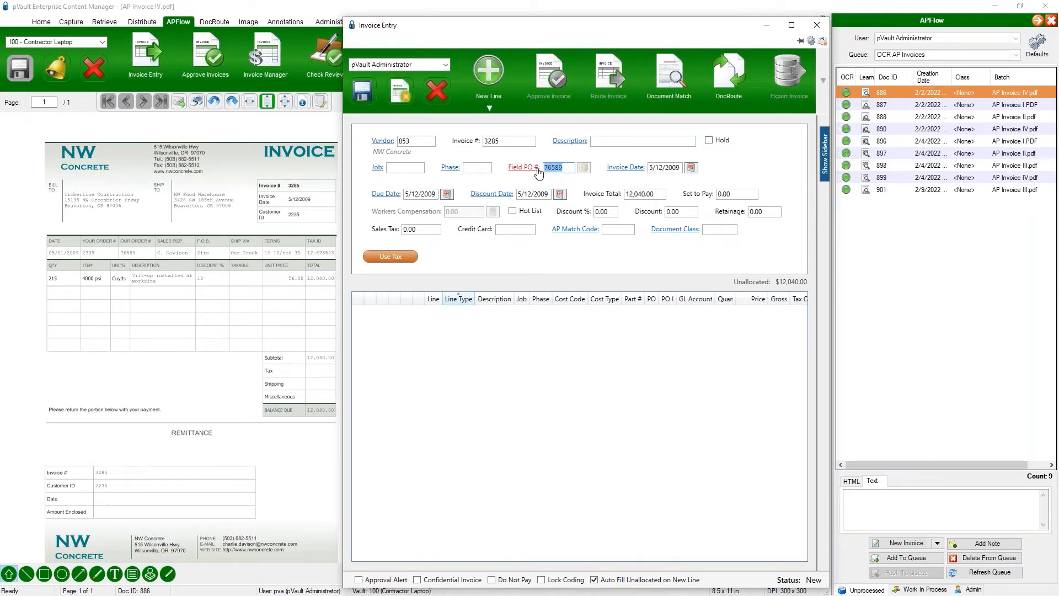
pyautogui.rightClick(549, 169)
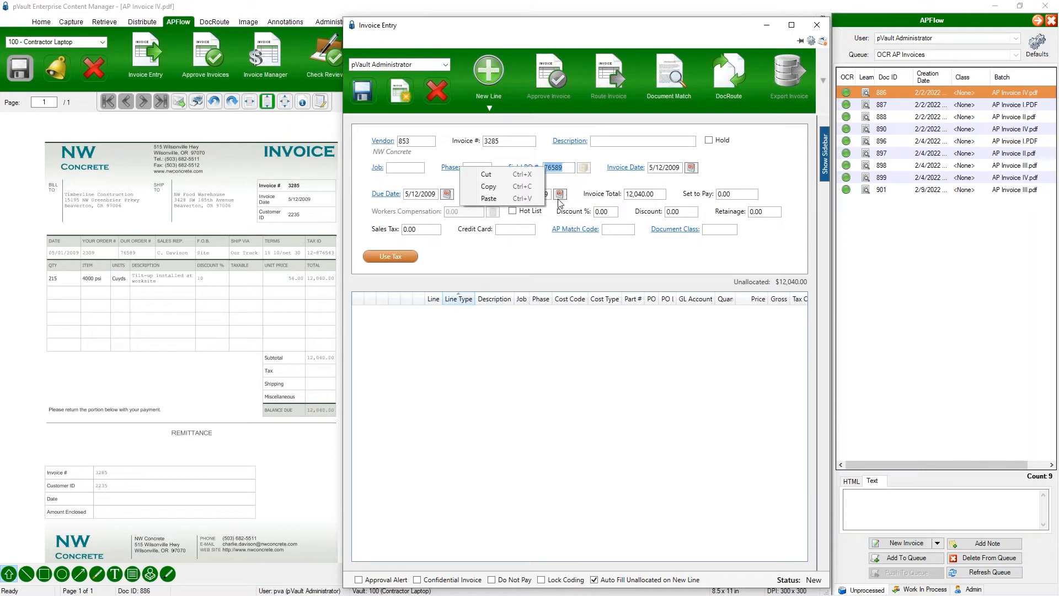
pyautogui.click(489, 187)
pyautogui.click(489, 108)
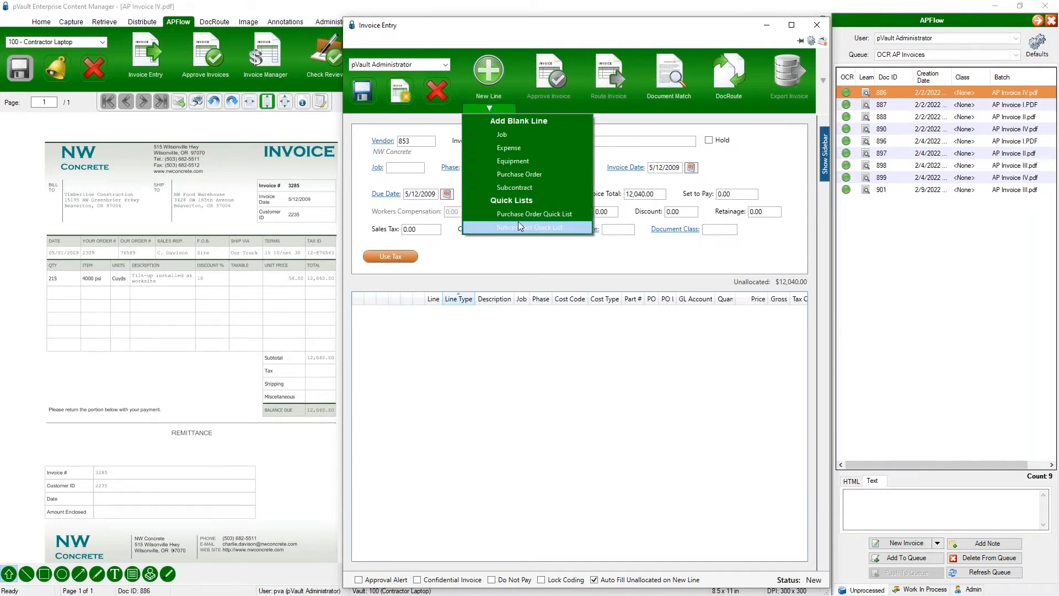
pyautogui.click(491, 257)
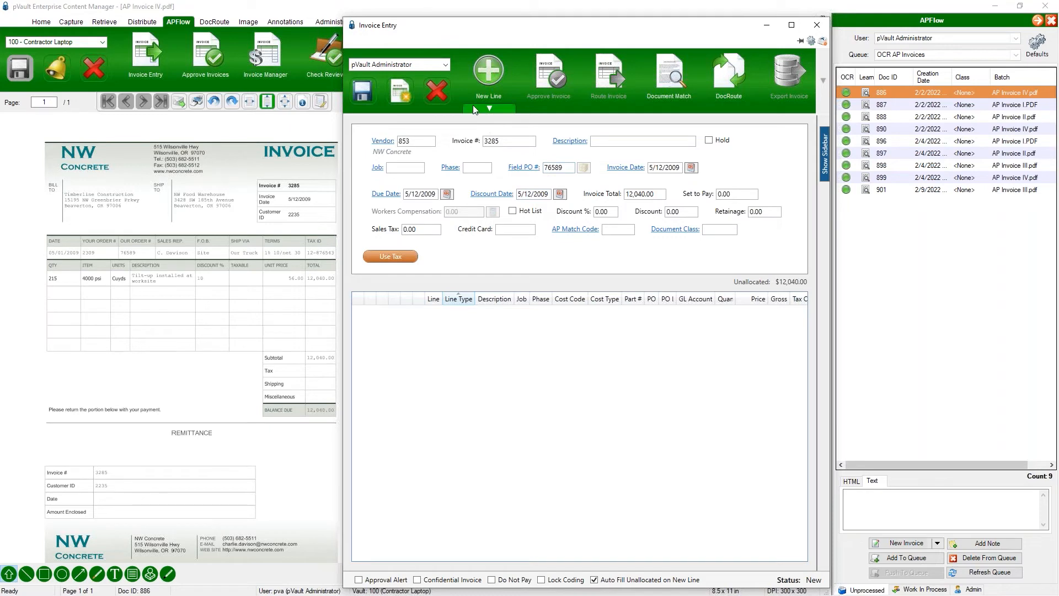
pyautogui.click(817, 24)
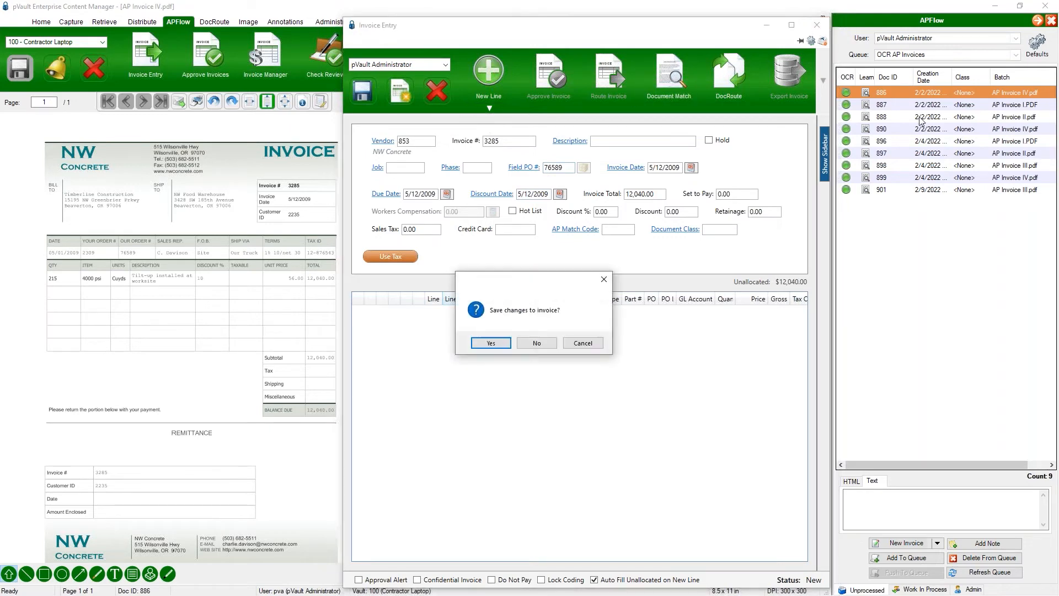
pyautogui.click(524, 346)
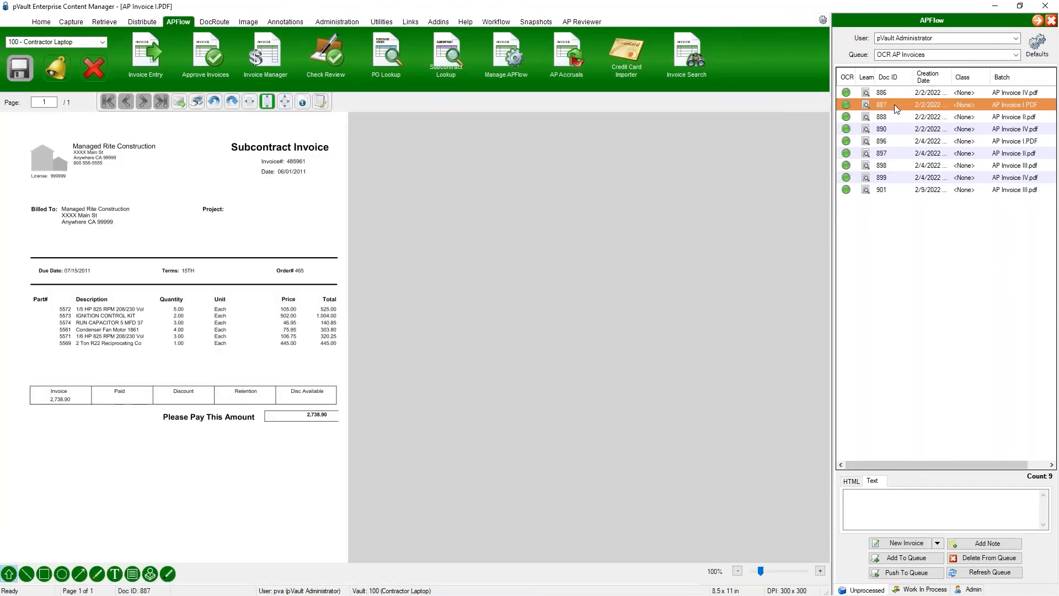
# Step: Open the Barth Electric invoice, document 888, for invoice entry
pyautogui.click(891, 118)
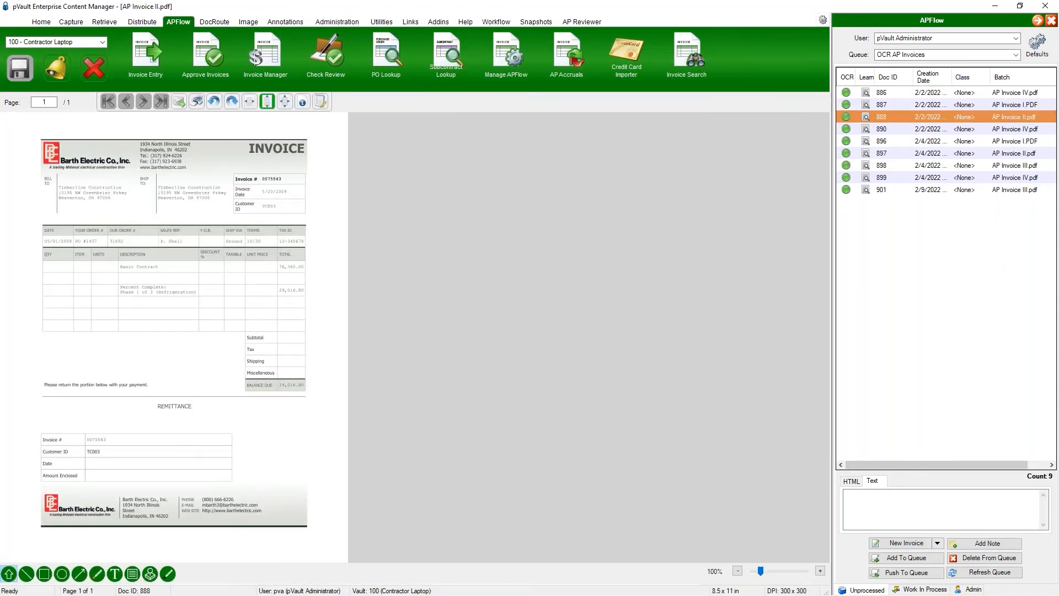
pyautogui.click(607, 346)
pyautogui.doubleClick(927, 115)
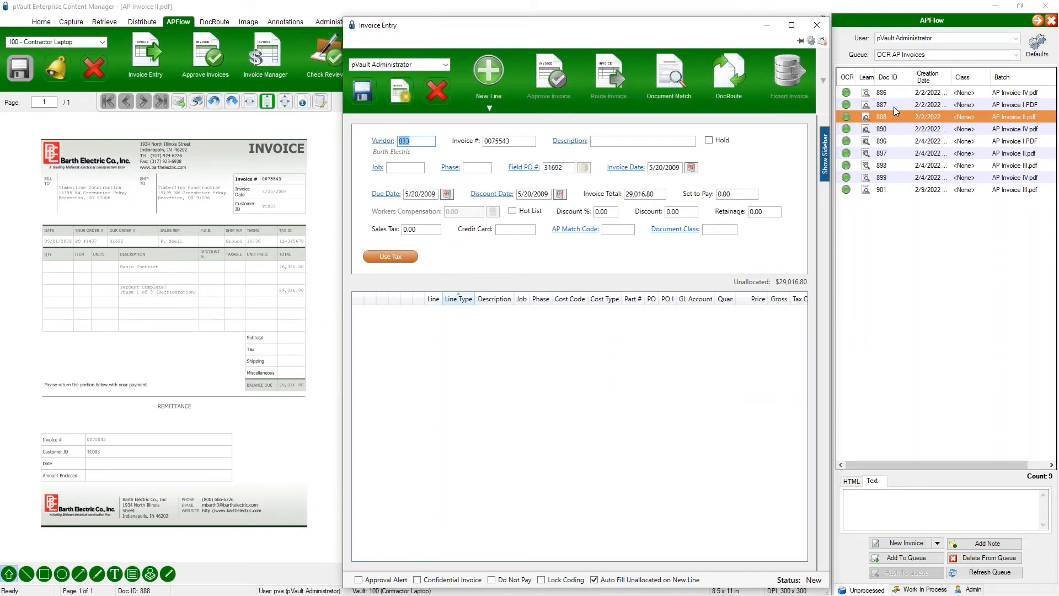
# Step: Append the letter c to the Barth Electric invoice number
pyautogui.click(533, 141)
pyautogui.click(533, 142)
pyautogui.write('c')
pyautogui.press('Tab')
pyautogui.click(527, 143)
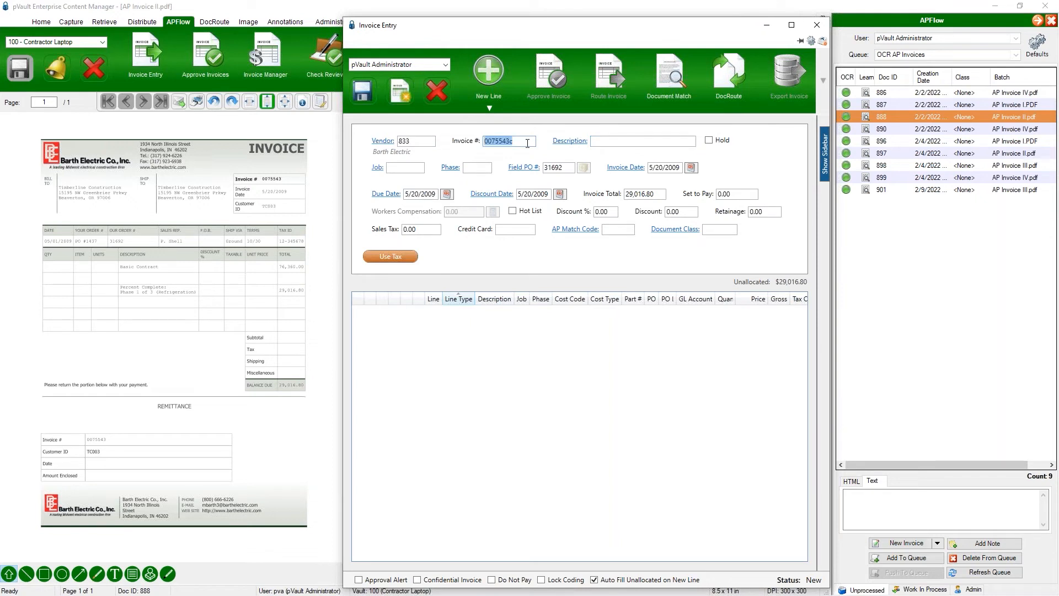
pyautogui.press('Tab')
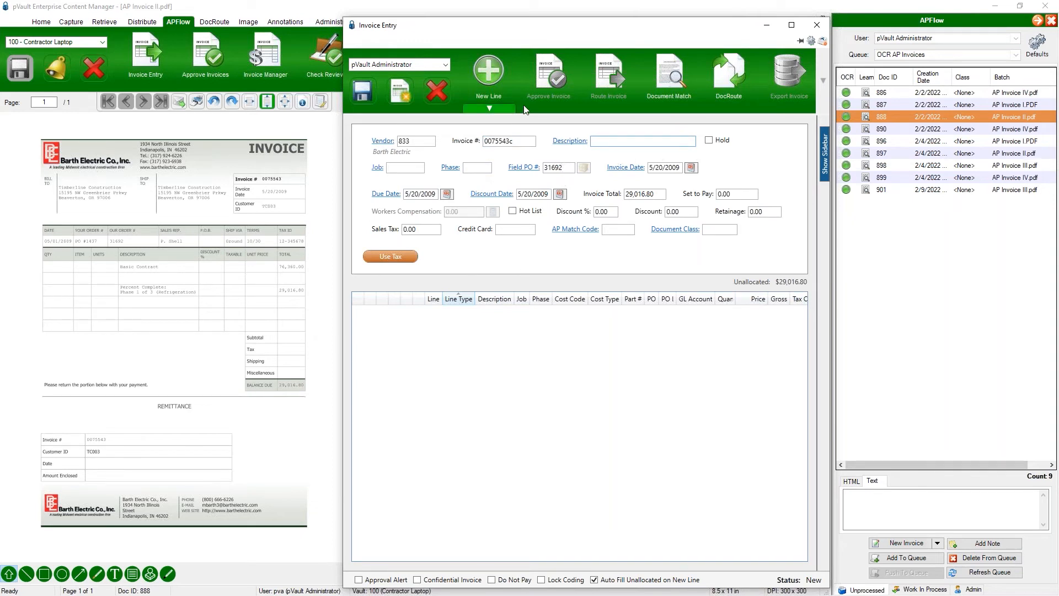
# Step: Add a Job line for job 201, Trappen Motel, and close the invoice entry without saving
pyautogui.click(490, 108)
pyautogui.click(505, 133)
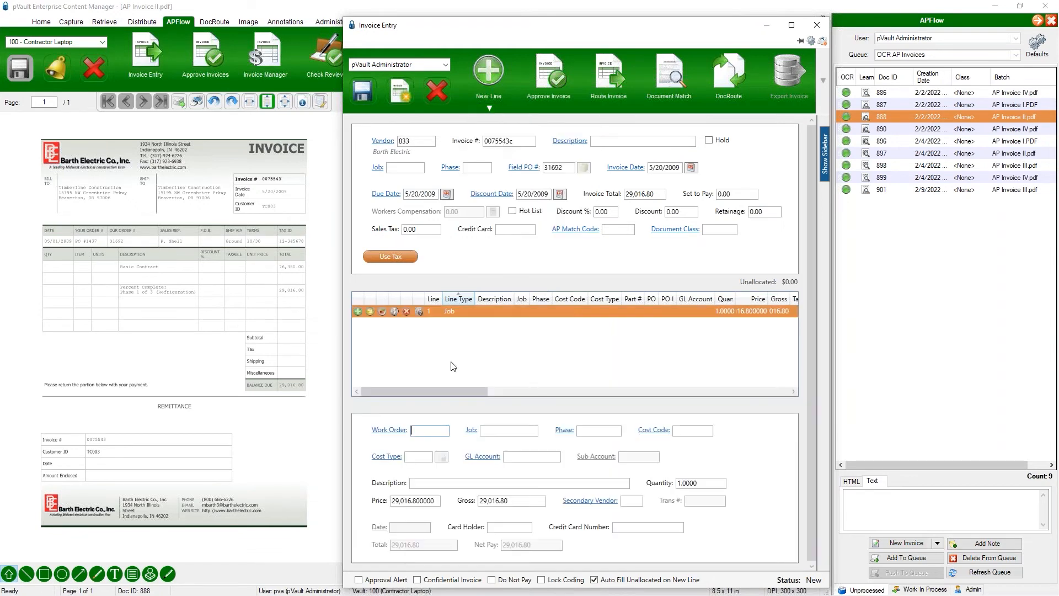
pyautogui.click(472, 430)
pyautogui.doubleClick(309, 375)
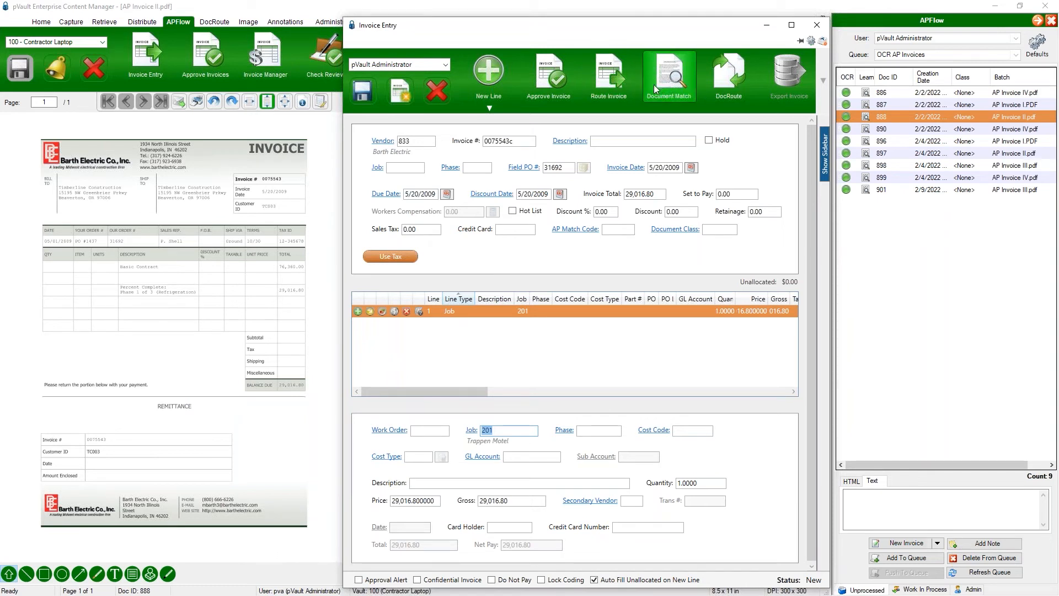
pyautogui.click(819, 27)
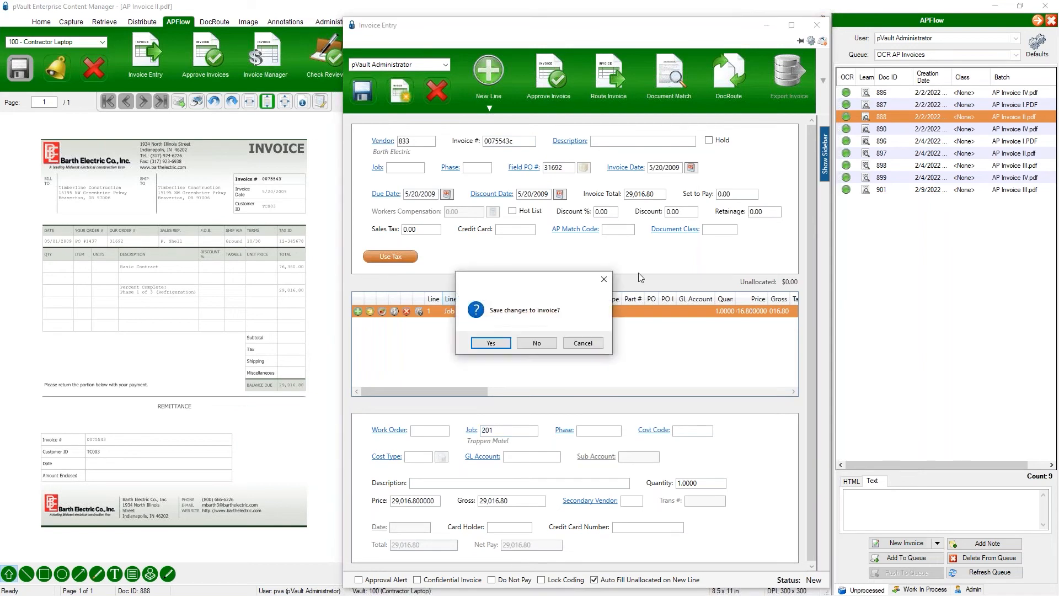
pyautogui.click(534, 341)
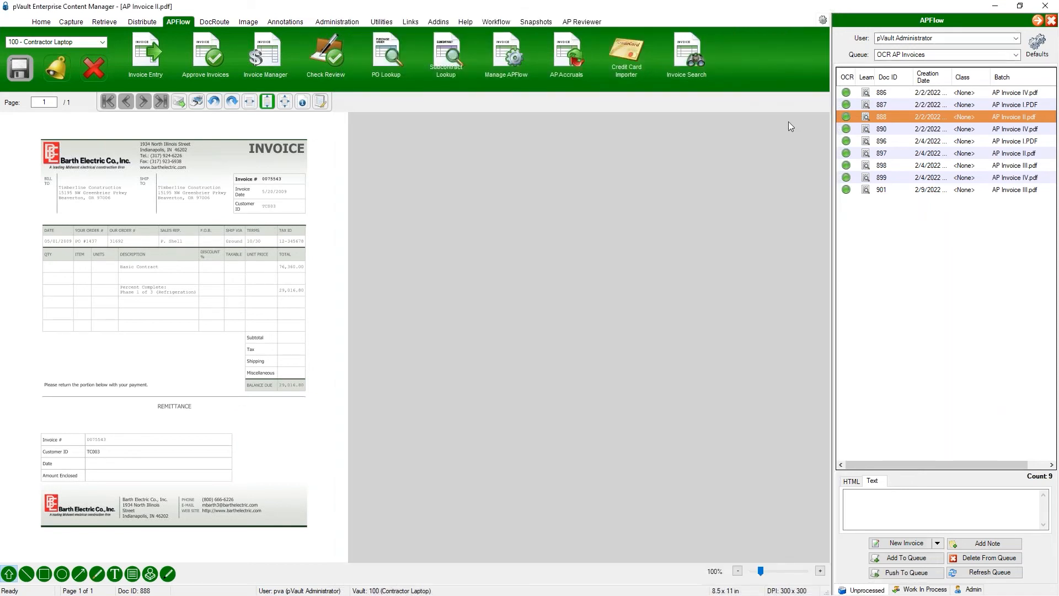
# Step: Open the OCR learning page for document 888 and bring its data extraction view forward
pyautogui.click(866, 118)
pyautogui.click(602, 342)
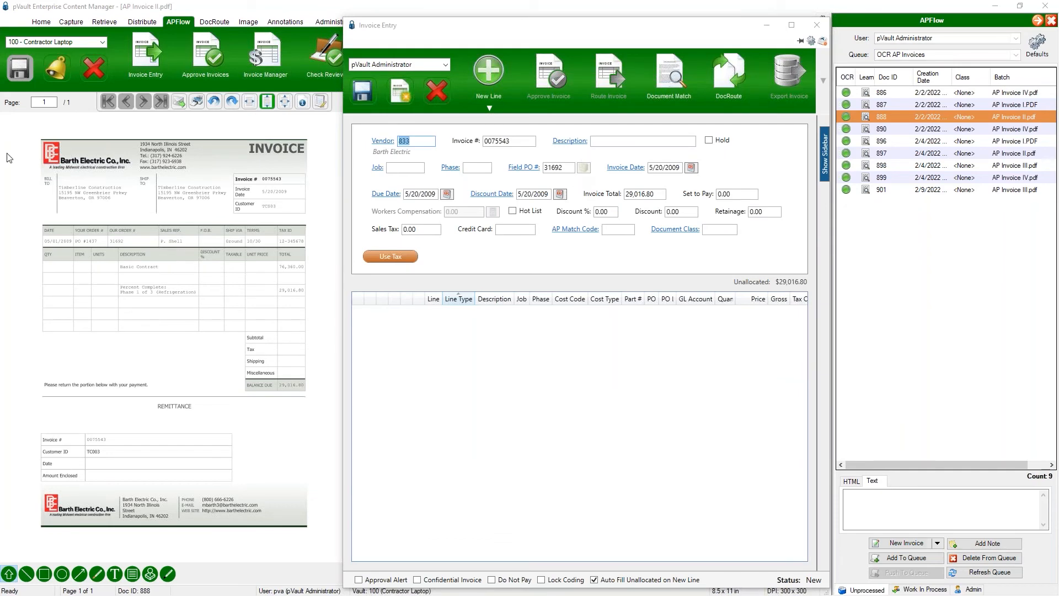
pyautogui.moveTo(9, 158); pyautogui.dragTo(462, 1)
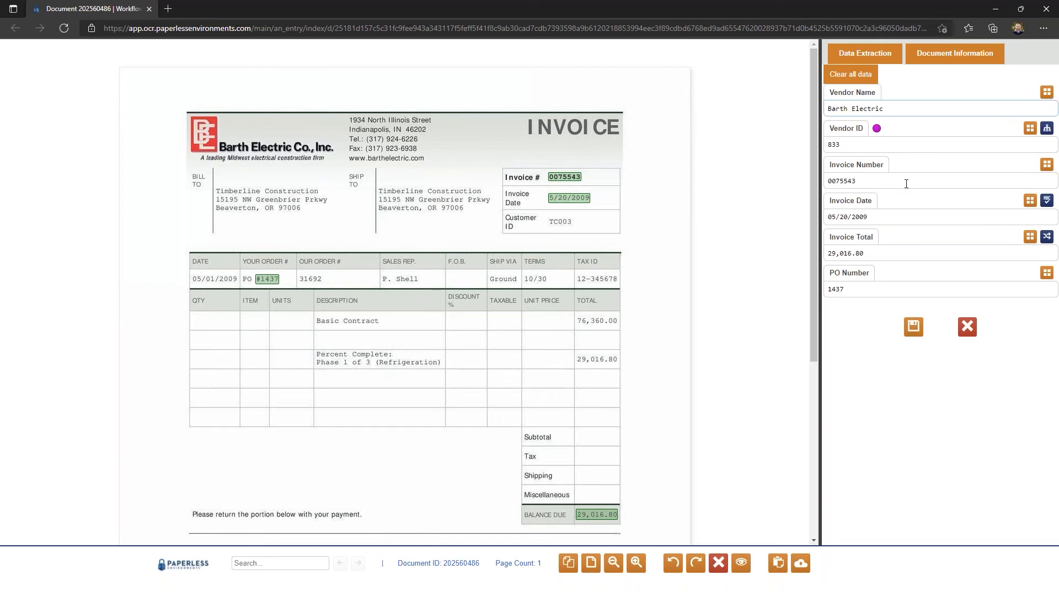
# Step: Clear the Invoice Date and recapture it as 05/01/2009 from the Date cell in the invoice's order table
pyautogui.click(908, 216)
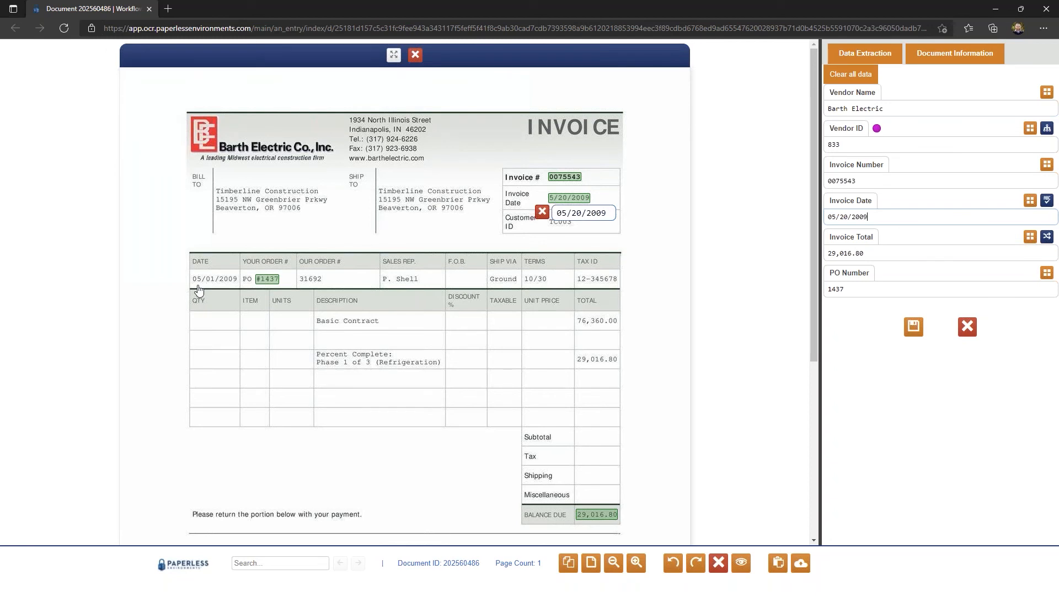
pyautogui.moveTo(903, 217); pyautogui.dragTo(680, 222)
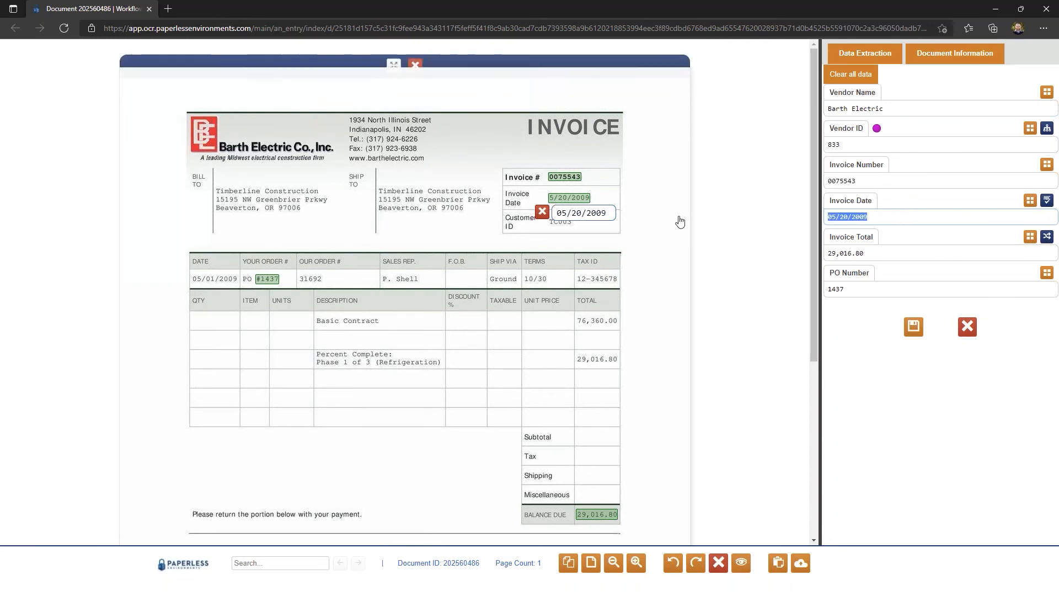
pyautogui.press('BackSpace')
pyautogui.moveTo(176, 266); pyautogui.dragTo(235, 285)
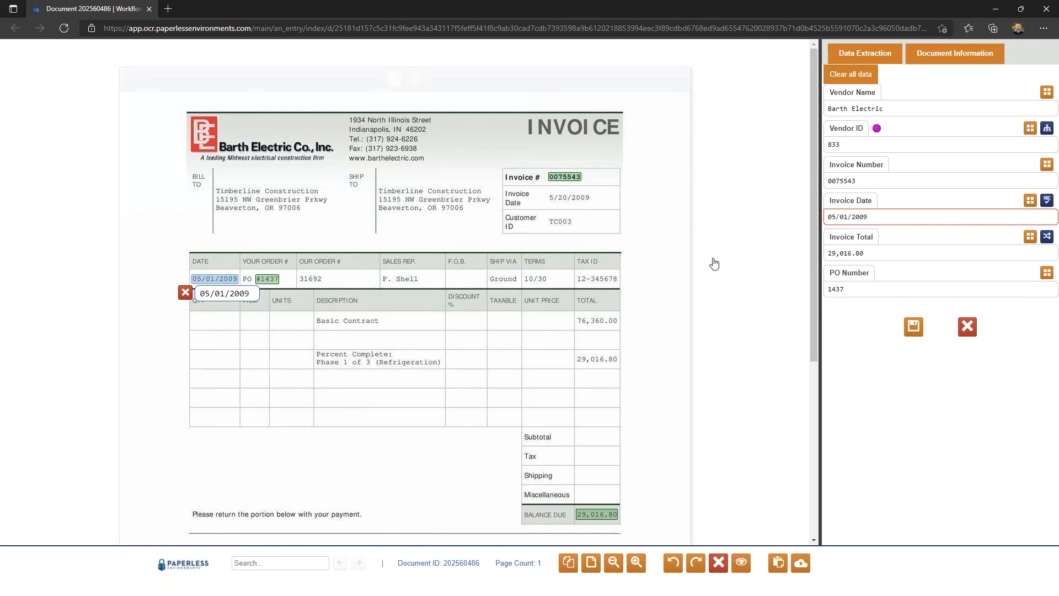
# Step: Clear the PO Number and recapture it from the invoice's Our Order # cell, and close the invoice entry without saving
pyautogui.click(892, 291)
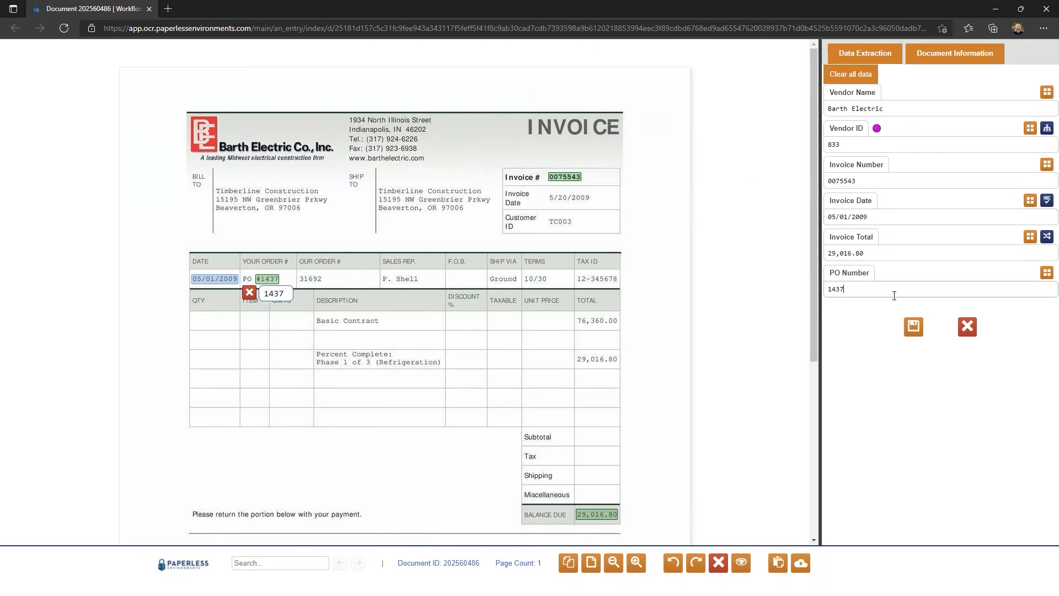
pyautogui.moveTo(889, 290); pyautogui.dragTo(734, 303)
pyautogui.press('BackSpace')
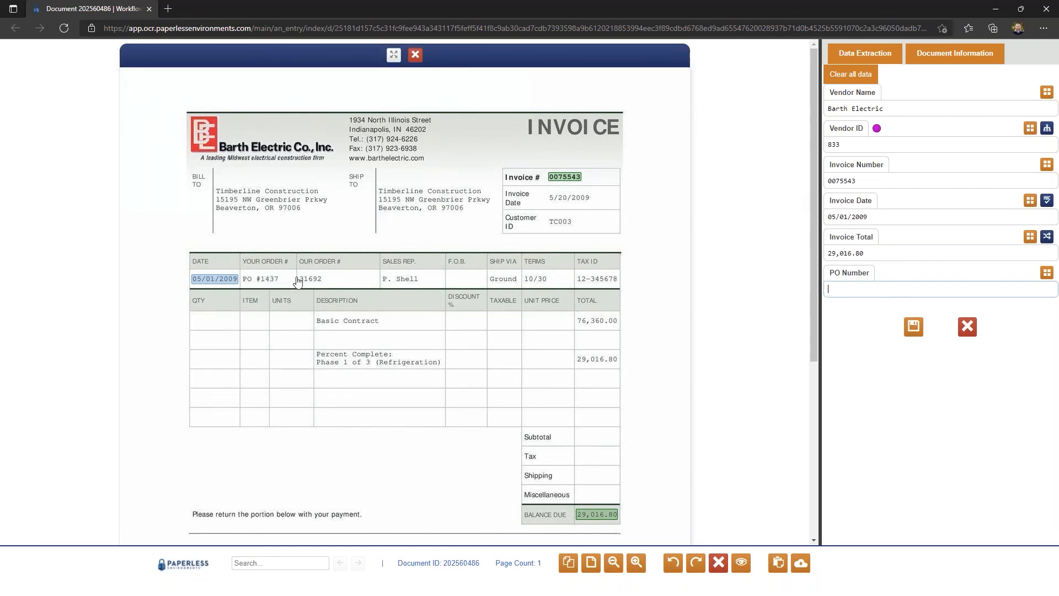
pyautogui.moveTo(297, 270); pyautogui.dragTo(323, 284)
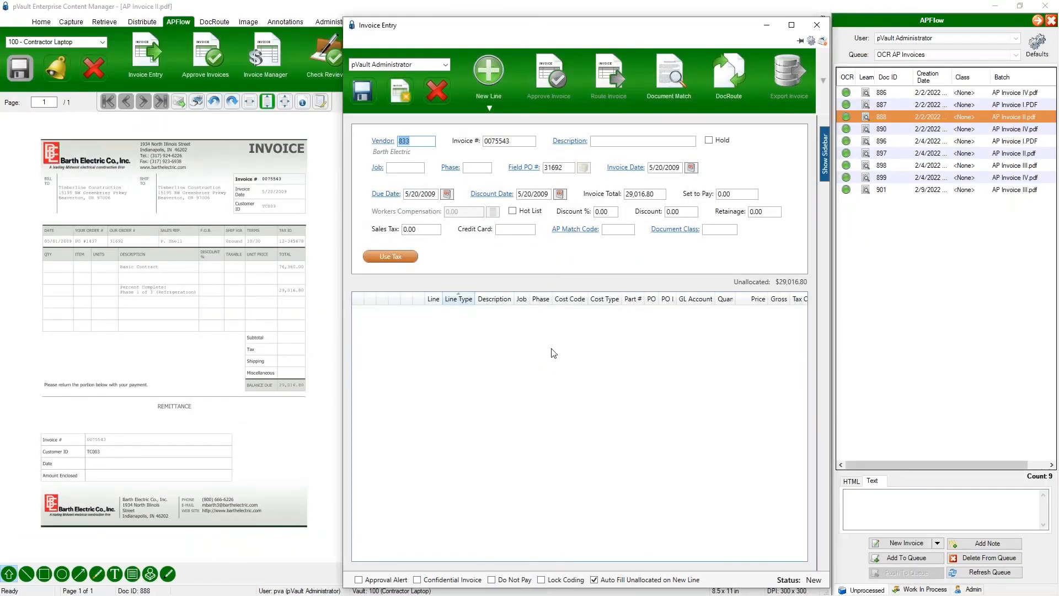
pyautogui.click(817, 25)
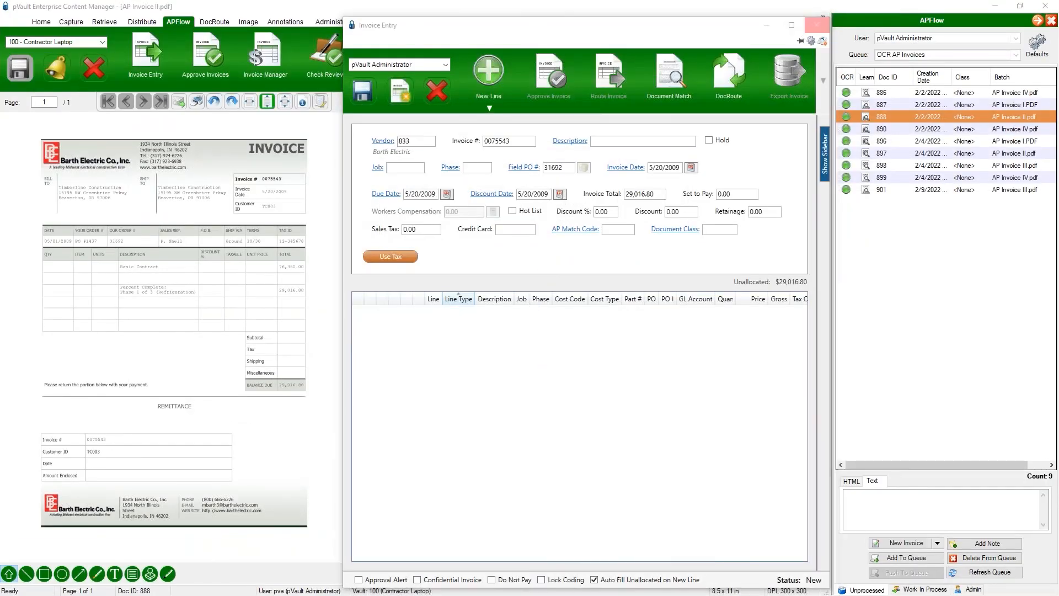
pyautogui.click(538, 345)
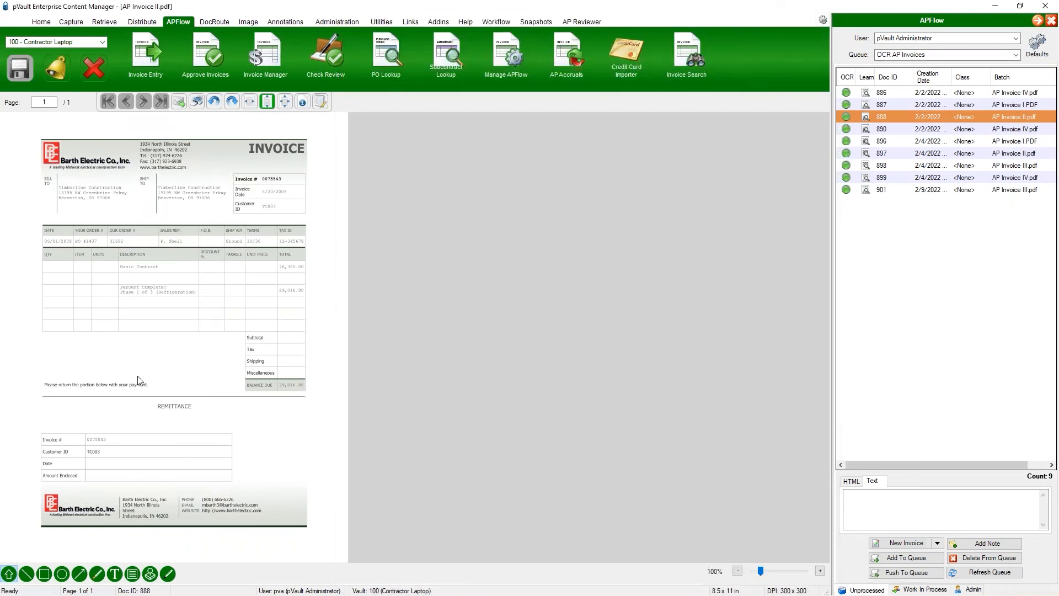